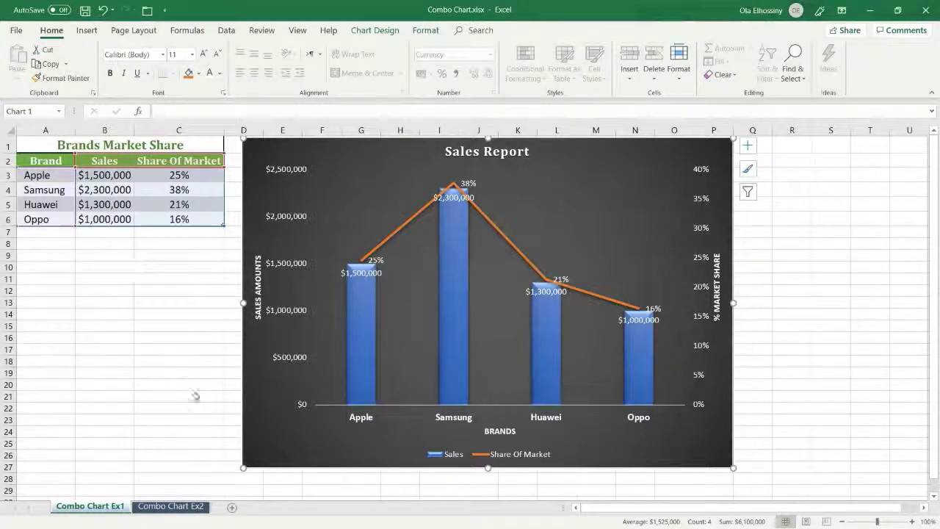
# On the Combo Chart Ex2 sheet, select the entire brand sales table including its header row.
pyautogui.click(187, 509)
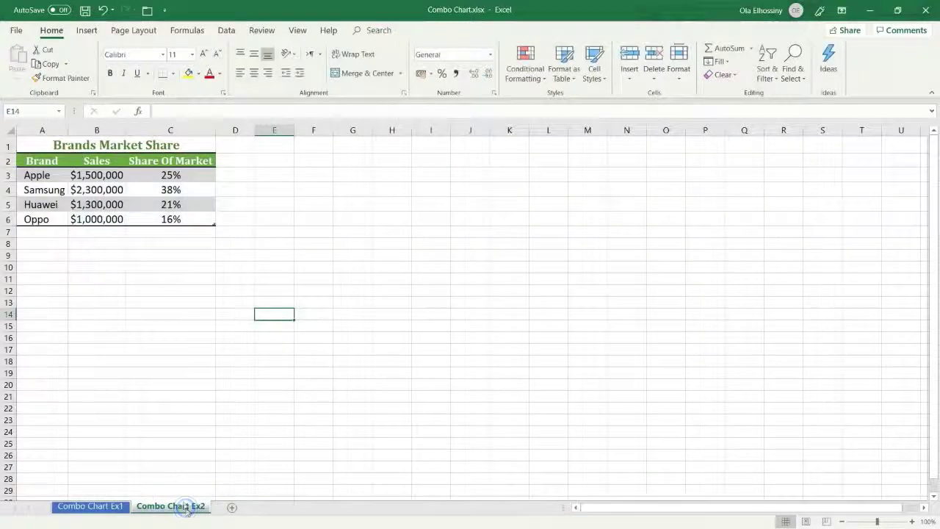
pyautogui.click(98, 206)
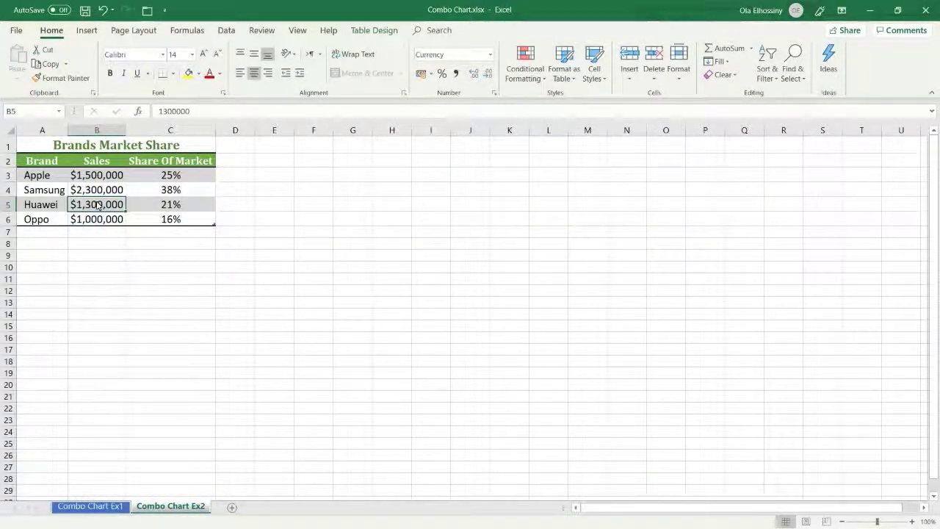
pyautogui.hotkey('ctrl', 'a')
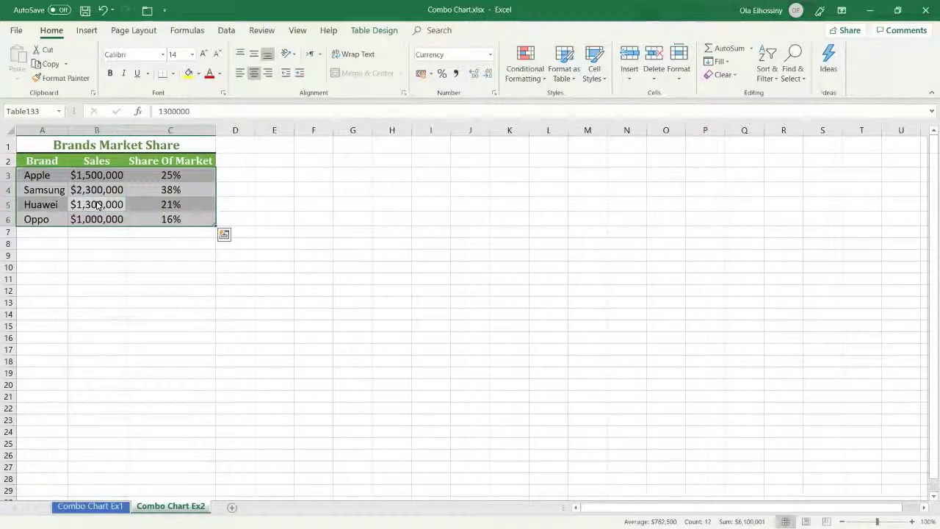
pyautogui.click(97, 206)
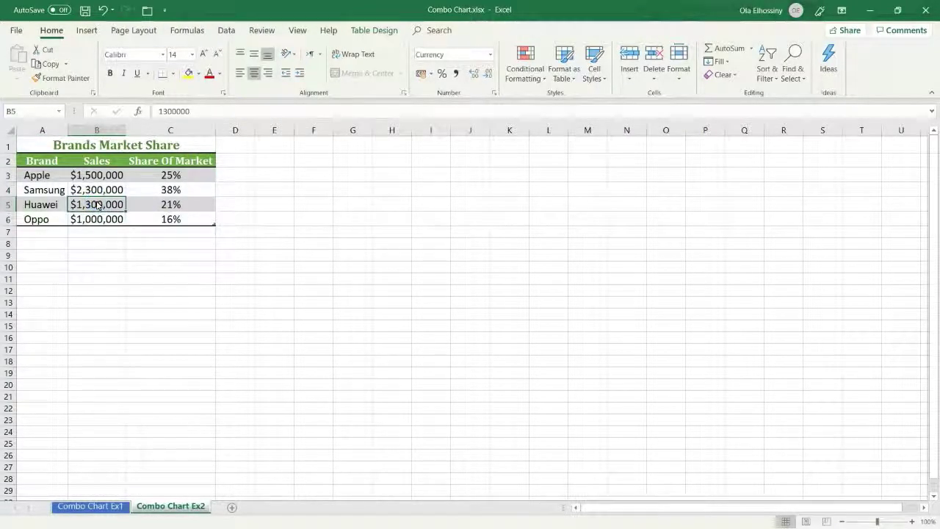
pyautogui.hotkey('ctrl', 'a')
pyautogui.hotkey('ctrl', 'a')
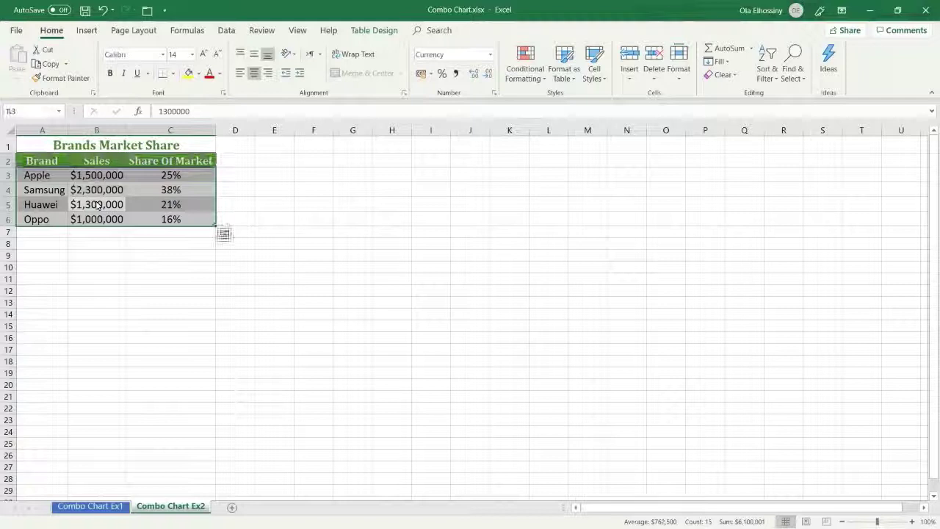
# Start creating a custom combo chart from the selected table.
pyautogui.click(86, 31)
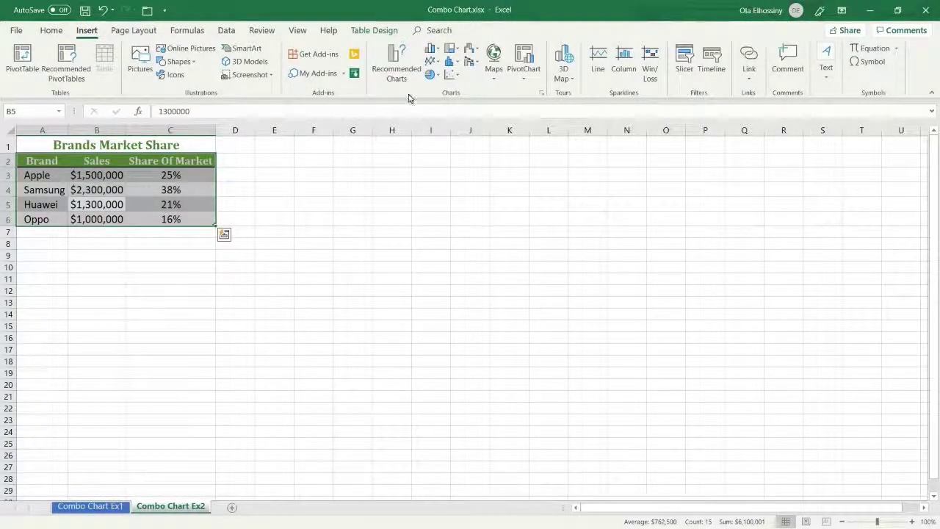
pyautogui.click(474, 61)
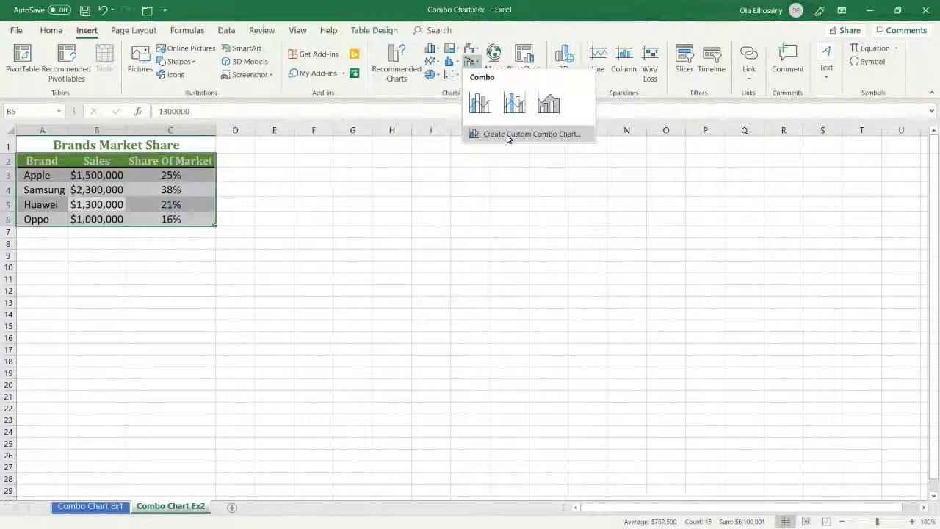
pyautogui.click(507, 135)
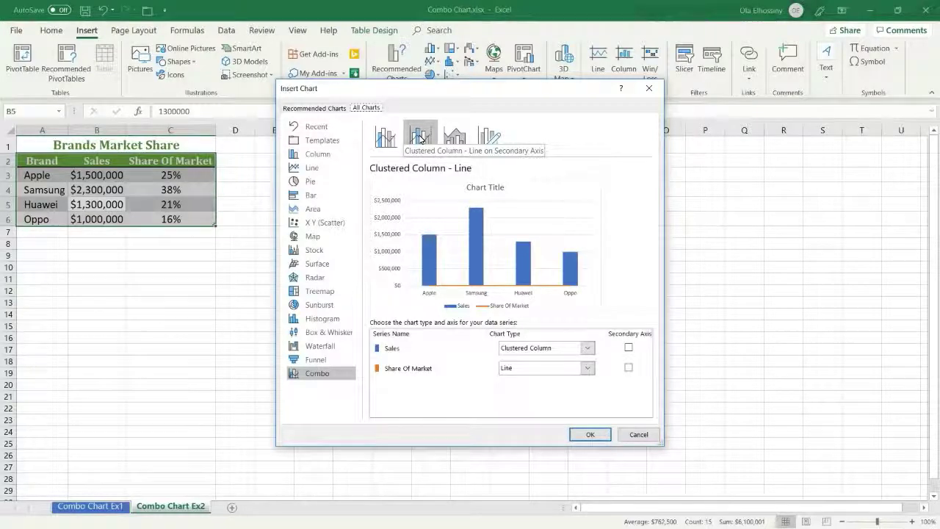
# Preview the Clustered Column - Line on Secondary Axis, Clustered Column - Line, and Stacked Area - Clustered Column combo presets.
pyautogui.click(420, 138)
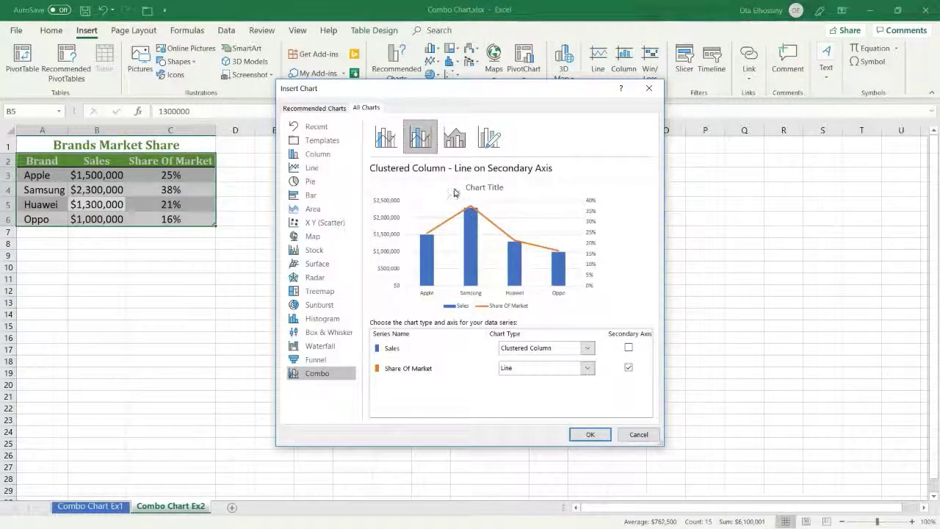
pyautogui.click(380, 146)
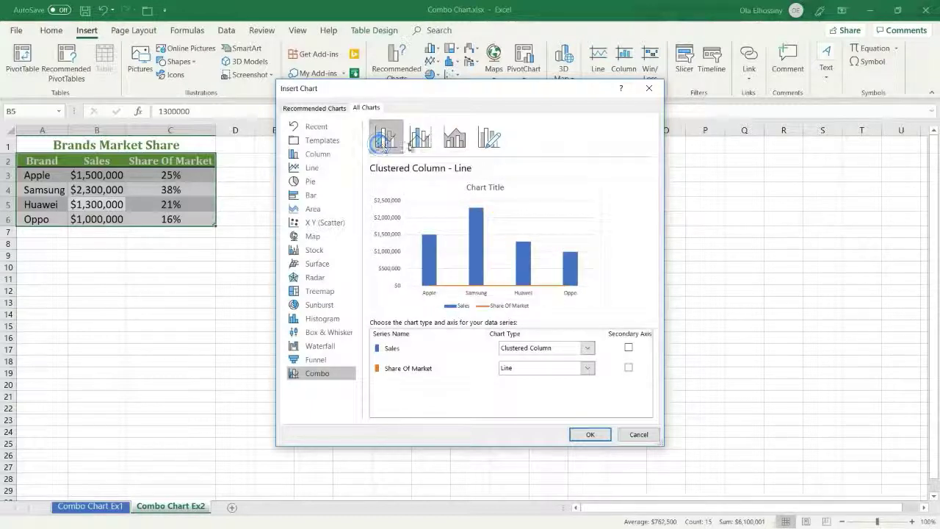
pyautogui.click(454, 142)
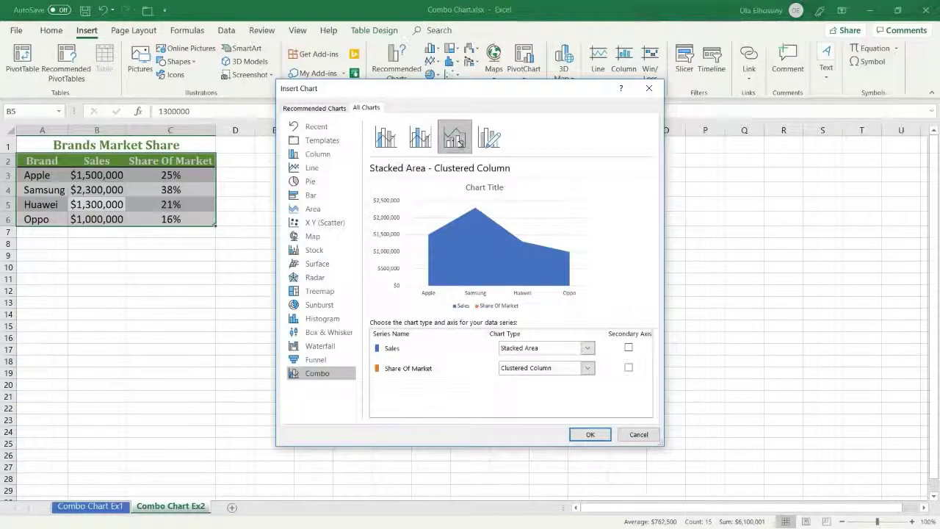
# Insert a custom combination chart with Sales as Clustered Column and Share Of Market as Line on the secondary axis.
pyautogui.click(492, 139)
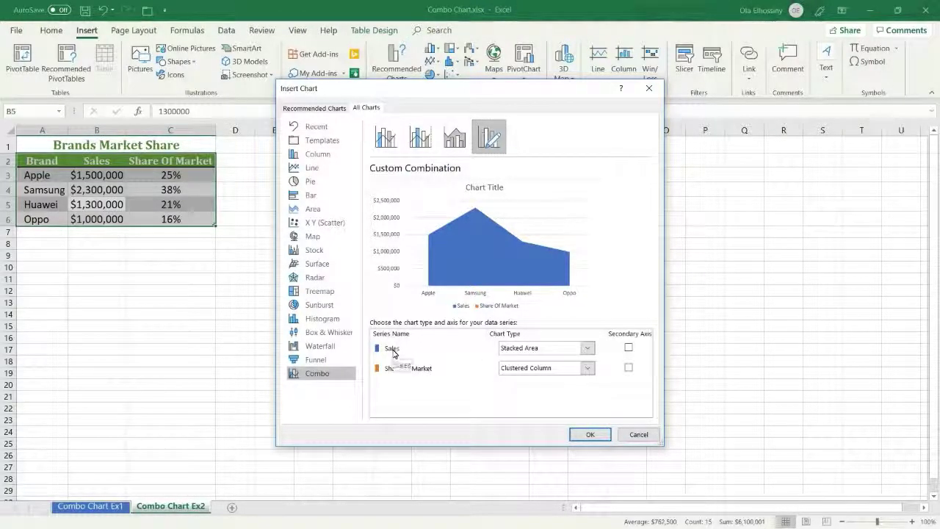
pyautogui.click(589, 349)
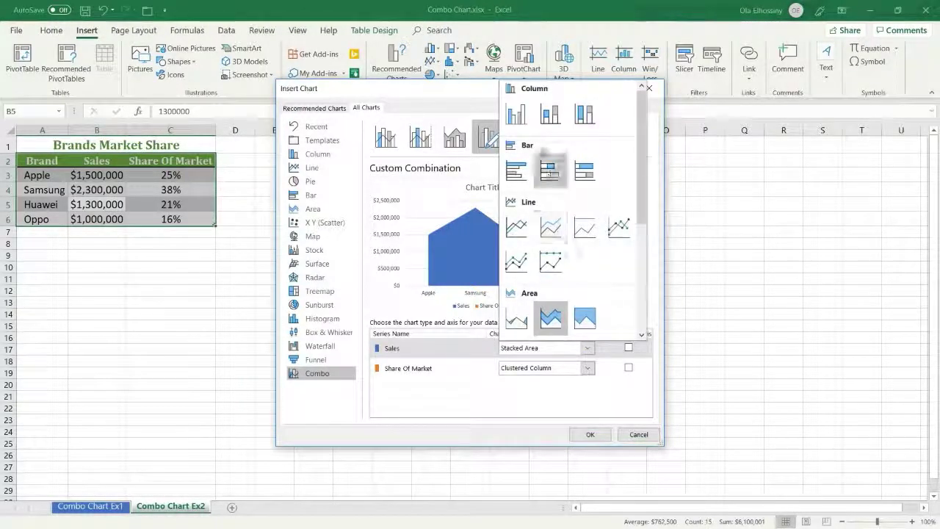
pyautogui.click(519, 117)
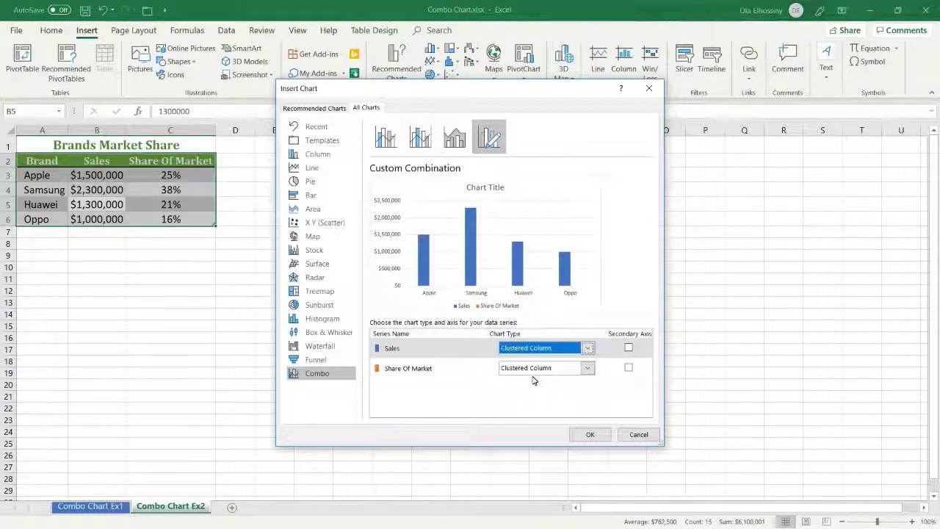
pyautogui.click(588, 368)
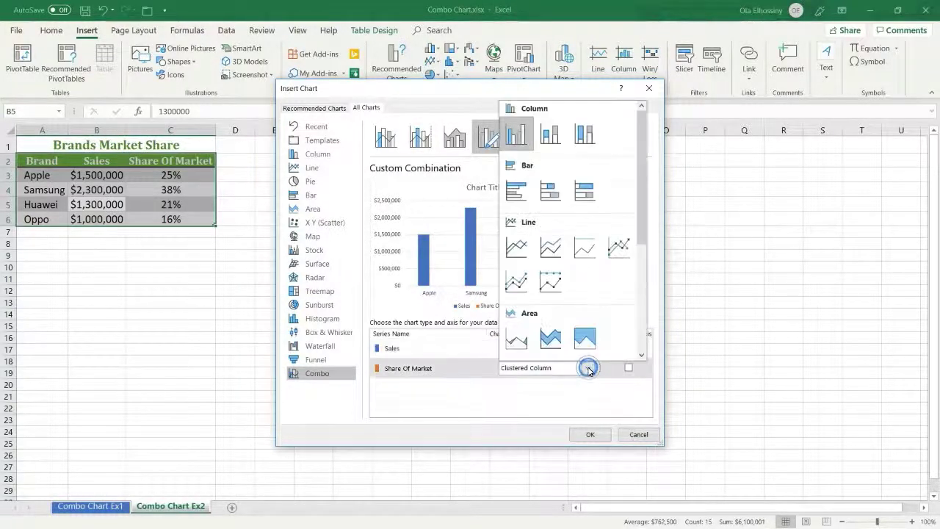
pyautogui.click(516, 246)
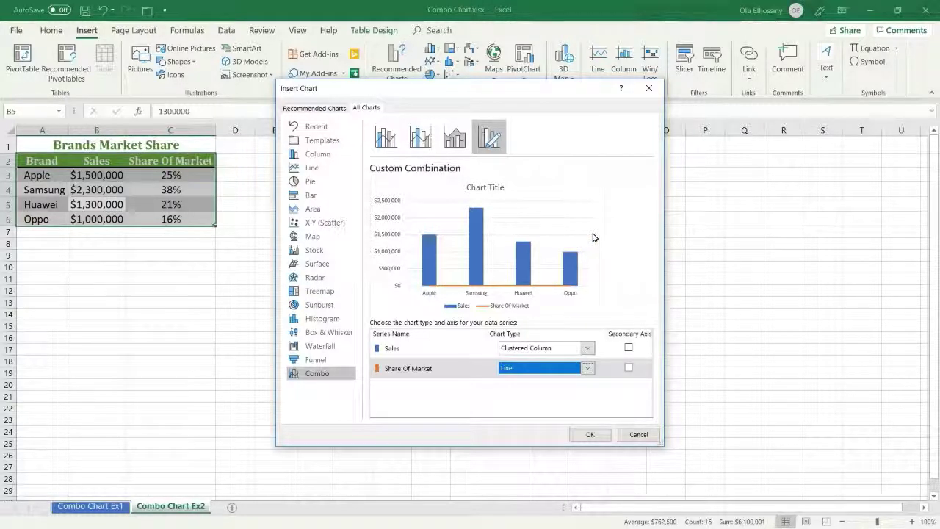
pyautogui.click(628, 368)
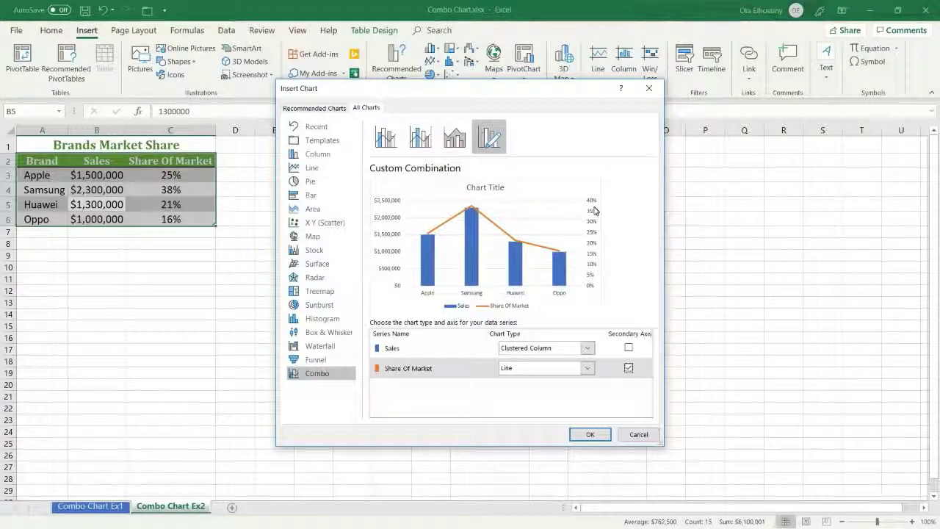
pyautogui.click(591, 436)
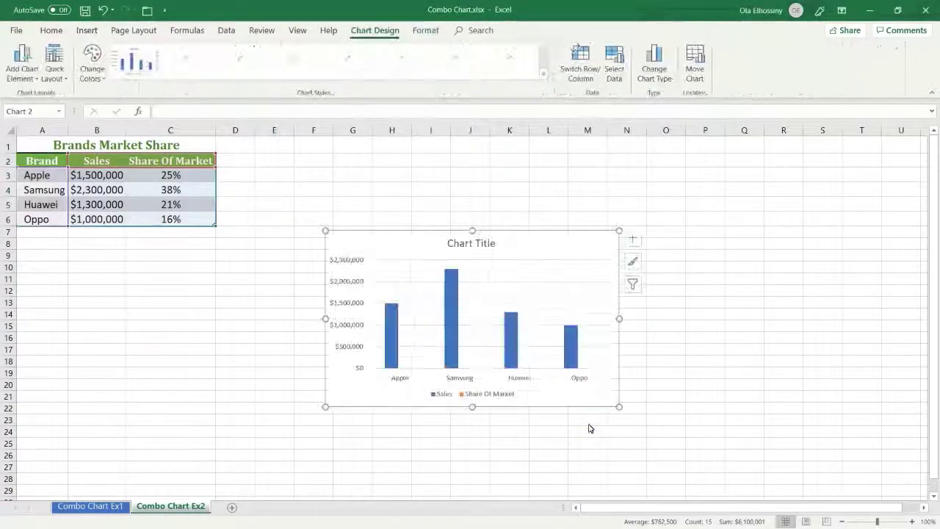
# Move and enlarge the chart beside the table to span about columns E to O, and apply the dark-background chart style.
pyautogui.moveTo(565, 241); pyautogui.dragTo(499, 157)
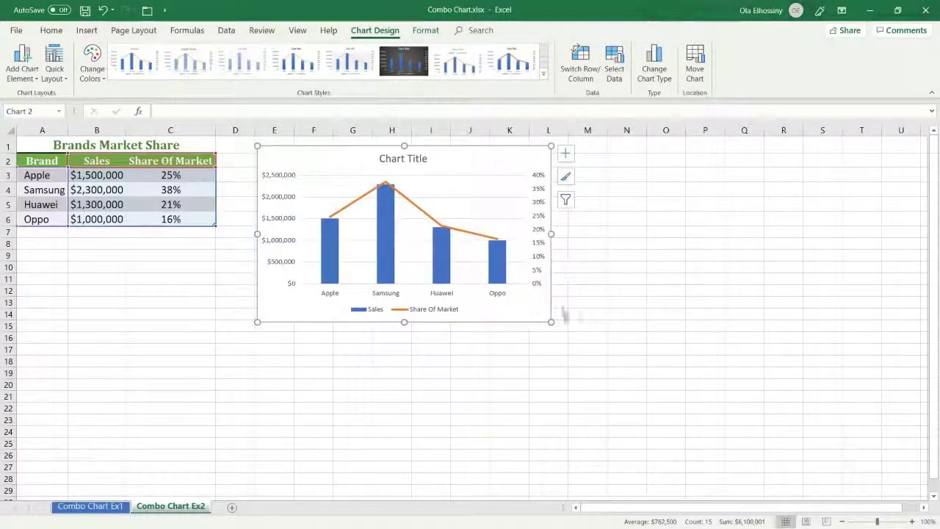
pyautogui.moveTo(553, 324); pyautogui.dragTo(666, 443)
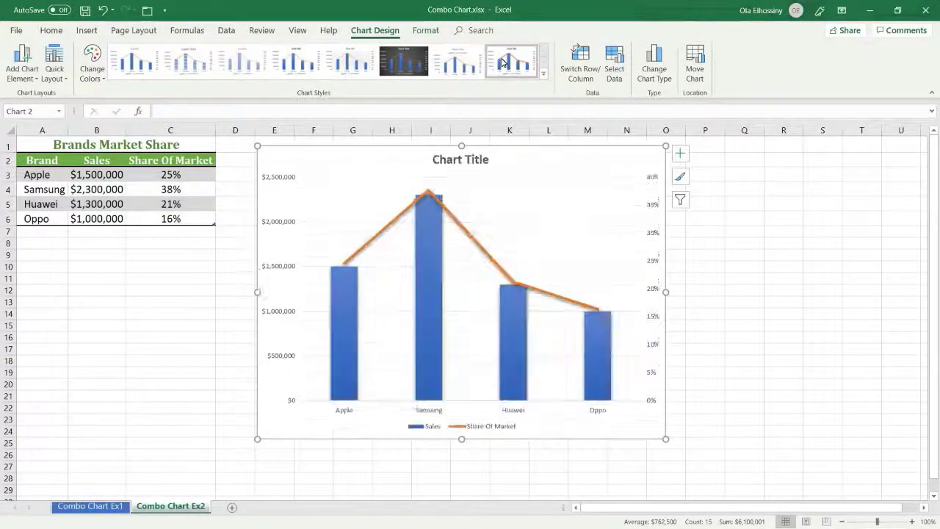
pyautogui.click(395, 64)
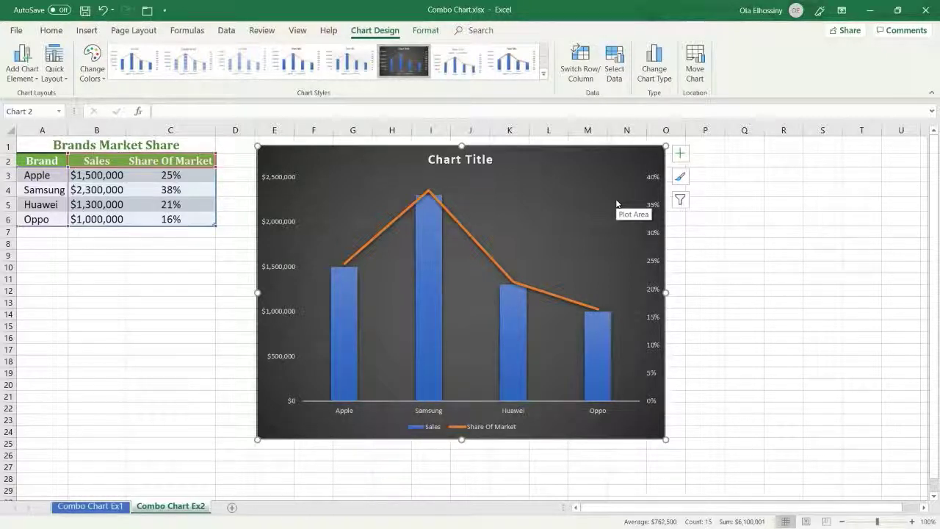
# Add axis titles to the chart and set the secondary vertical axis title to "% Market Share".
pyautogui.click(680, 154)
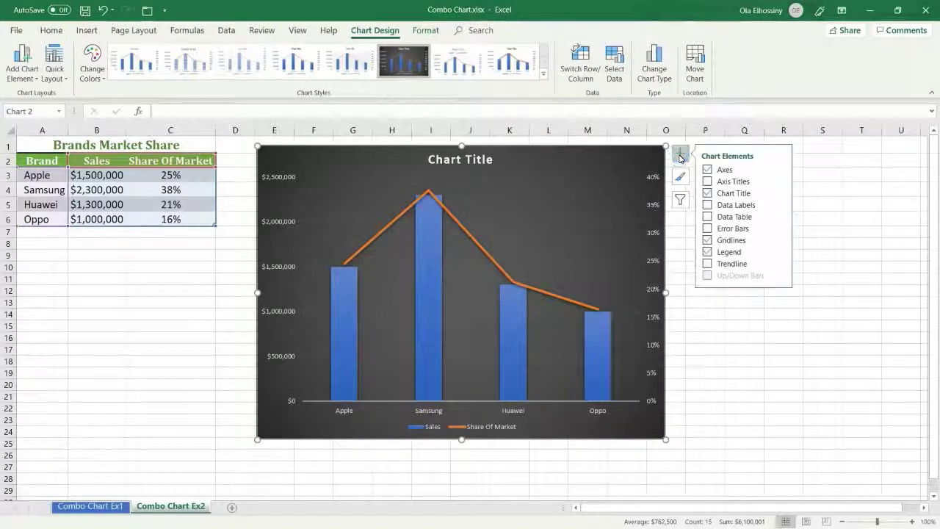
pyautogui.click(708, 182)
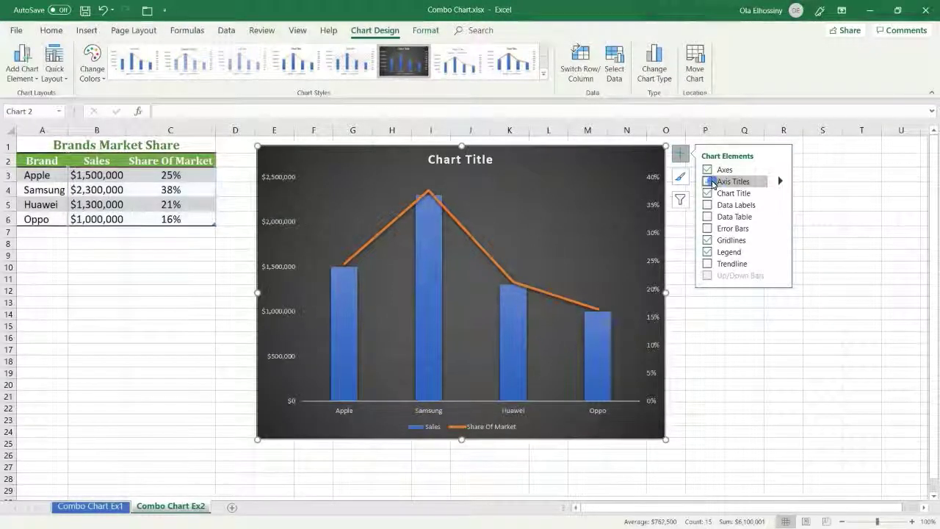
pyautogui.click(680, 152)
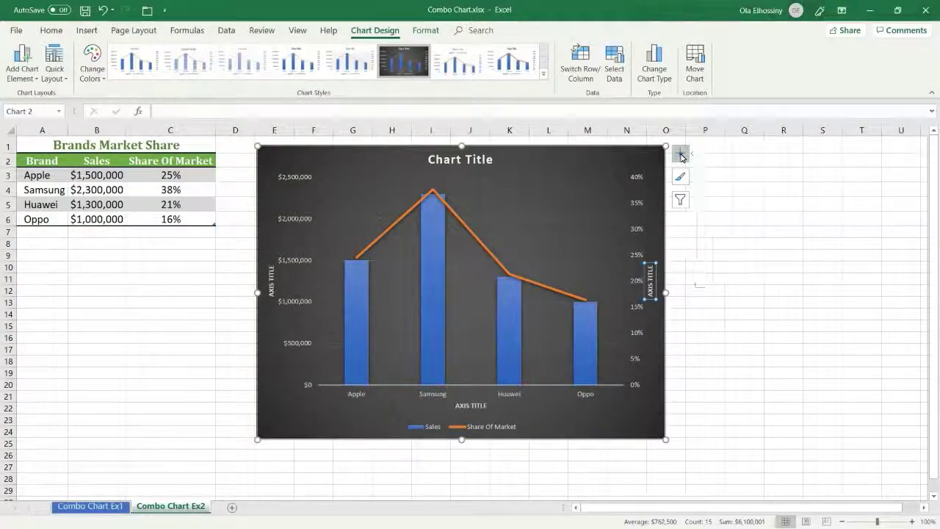
pyautogui.tripleClick(651, 290)
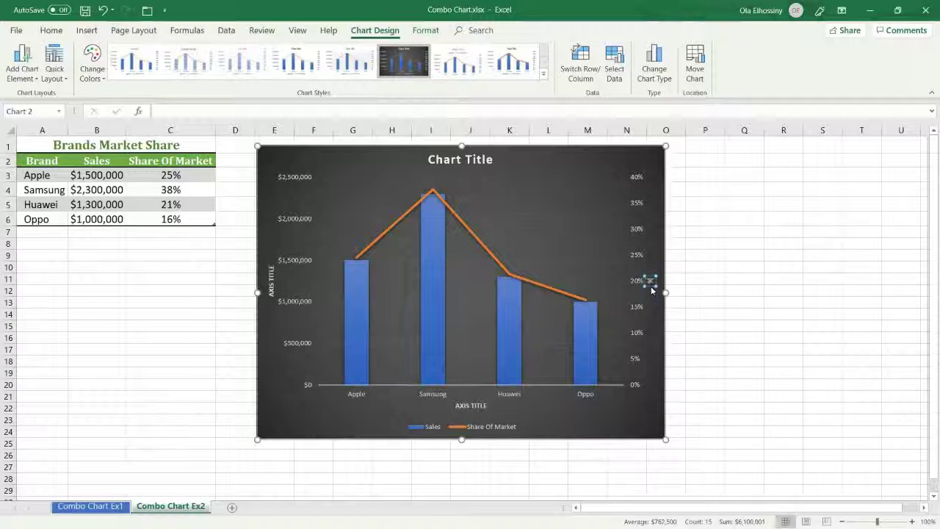
pyautogui.write('Shar')
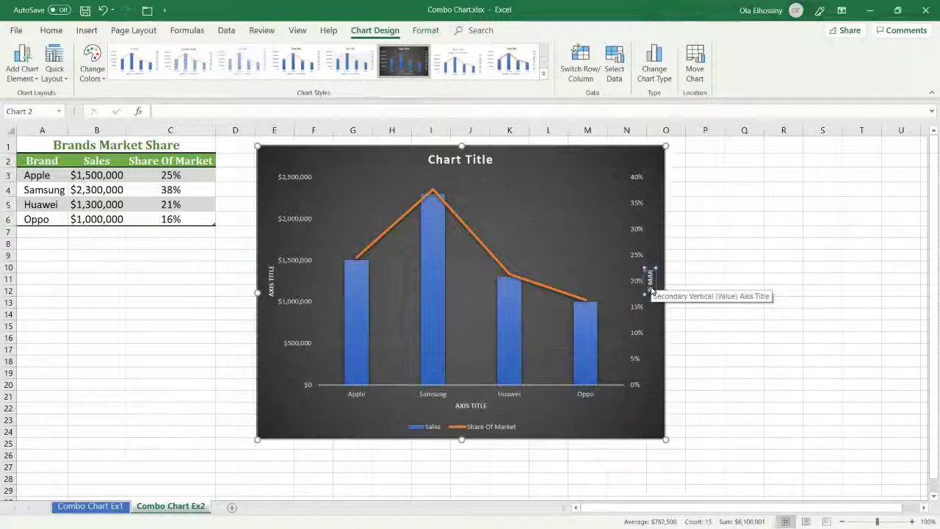
pyautogui.write('rket Share')
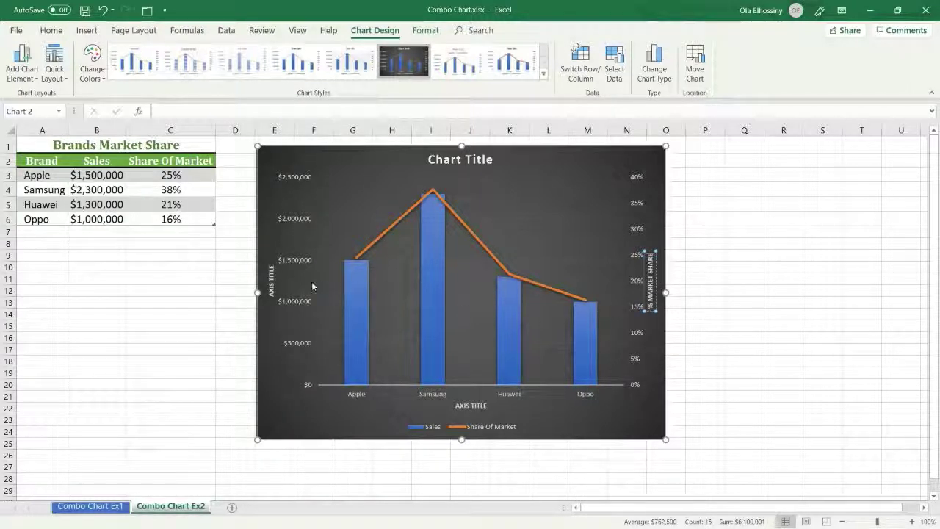
# Replace the primary vertical axis title with "Sales Amounts".
pyautogui.click(271, 284)
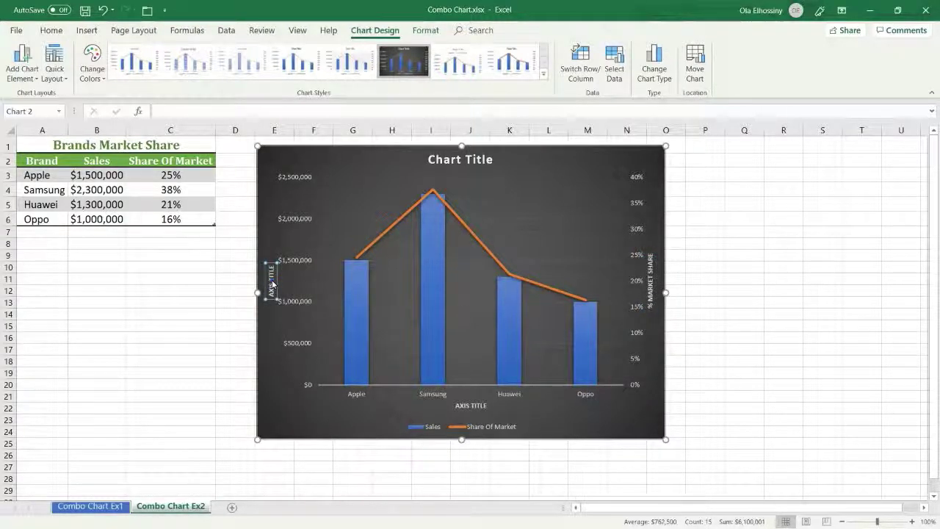
pyautogui.tripleClick(272, 283)
pyautogui.press('BackSpace')
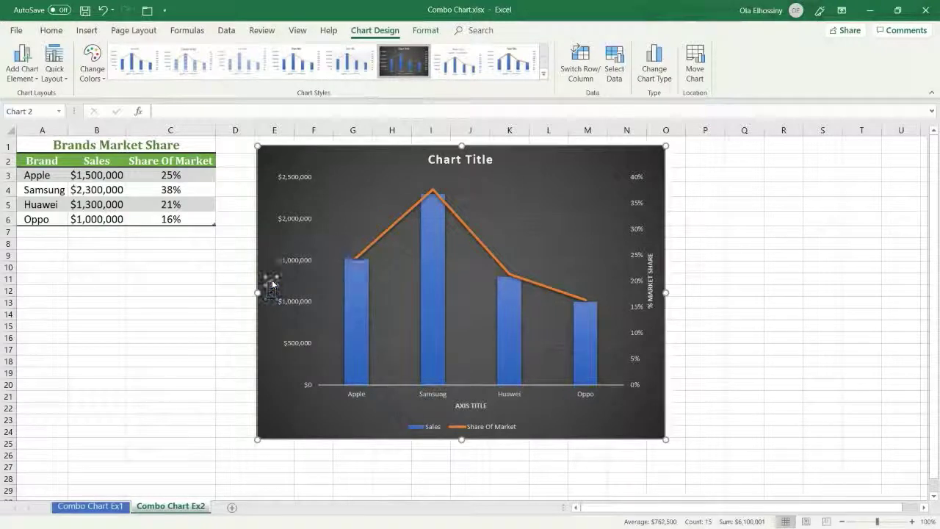
pyautogui.write('Sales Amount')
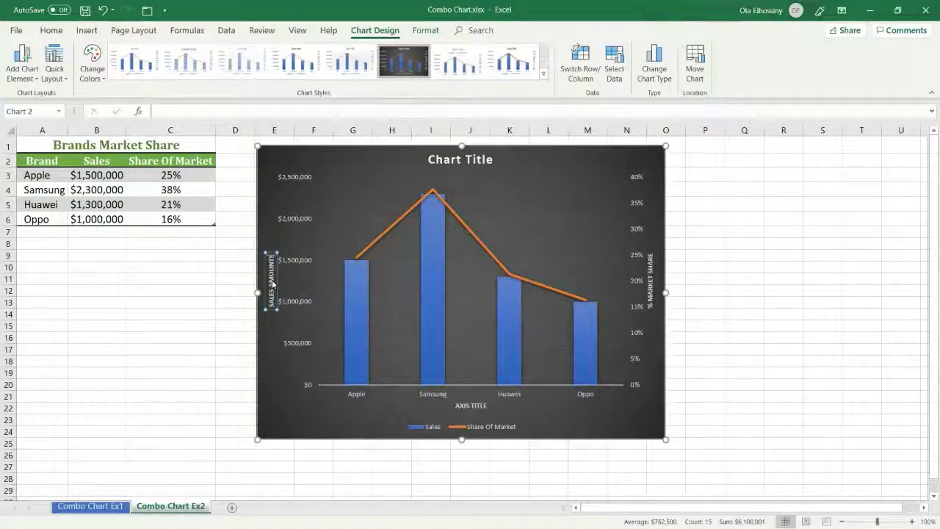
# Replace the horizontal axis title with "BRANDS" and select the whole chart area.
pyautogui.tripleClick(475, 406)
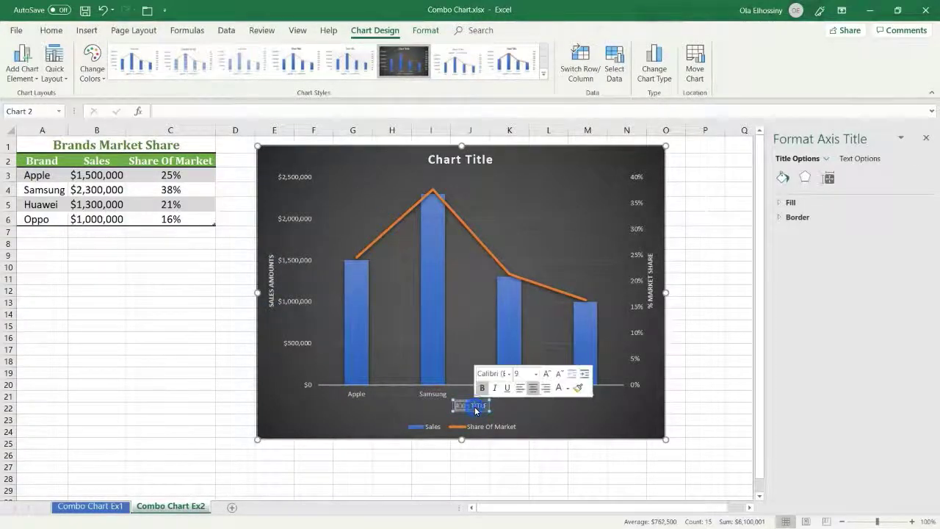
pyautogui.write('BRAND')
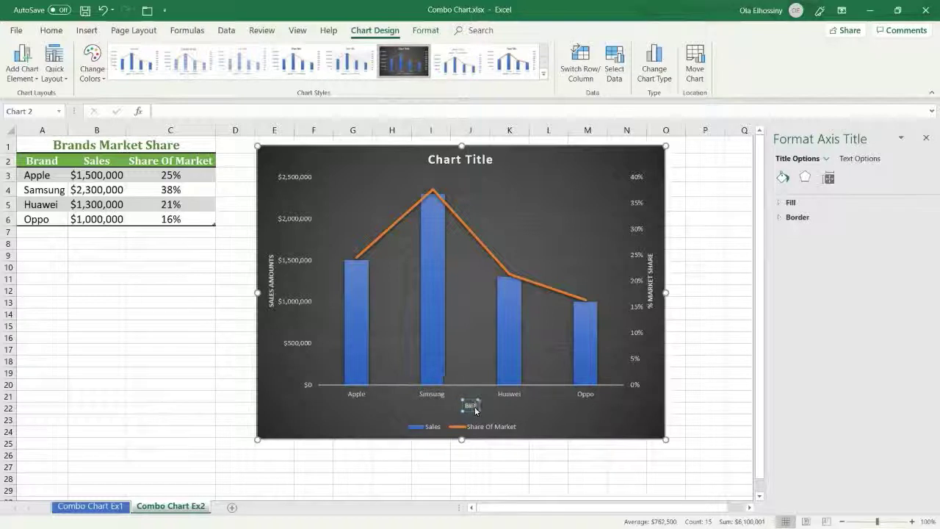
pyautogui.write('S')
pyautogui.click(591, 157)
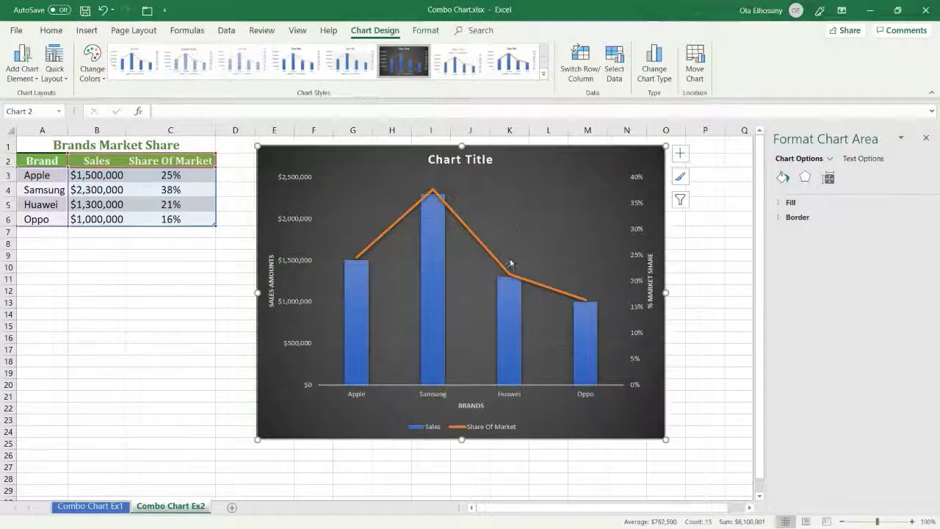
# Add data labels to both chart series using the Inside End position.
pyautogui.click(679, 156)
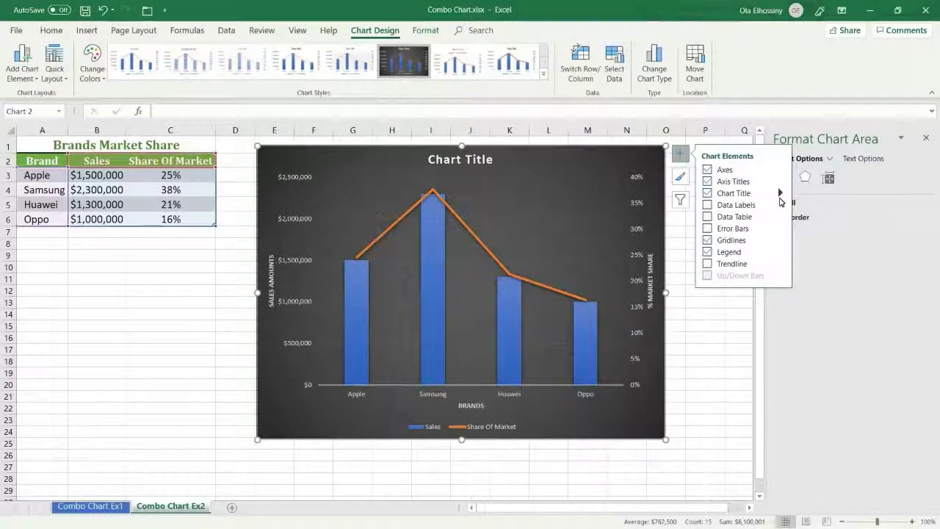
pyautogui.click(781, 206)
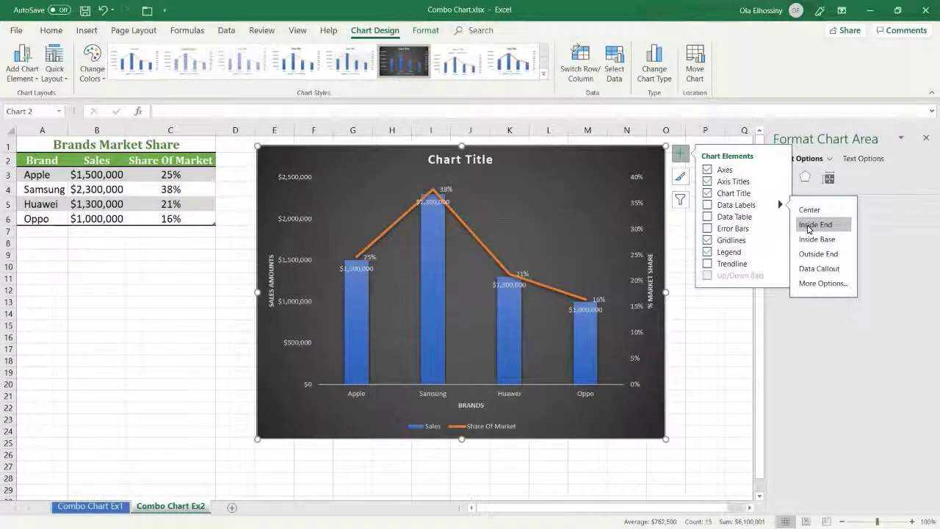
pyautogui.click(808, 229)
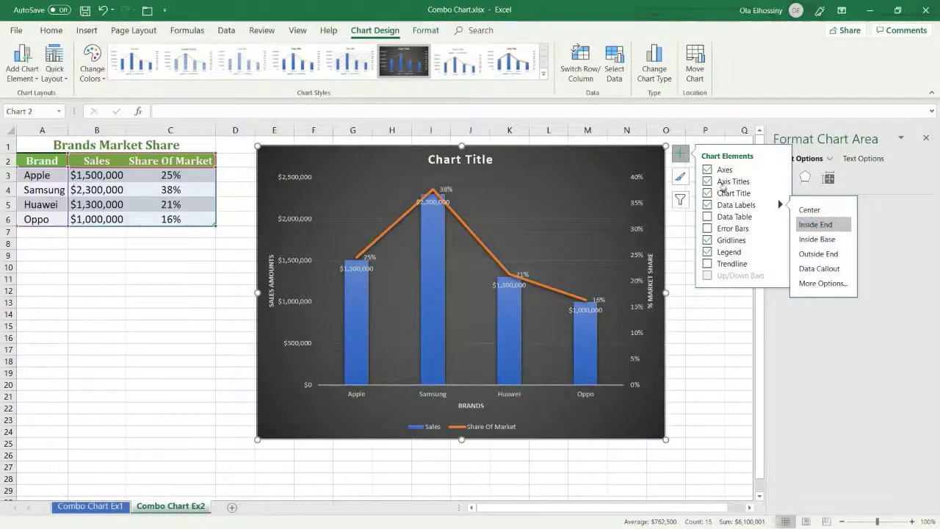
pyautogui.click(682, 154)
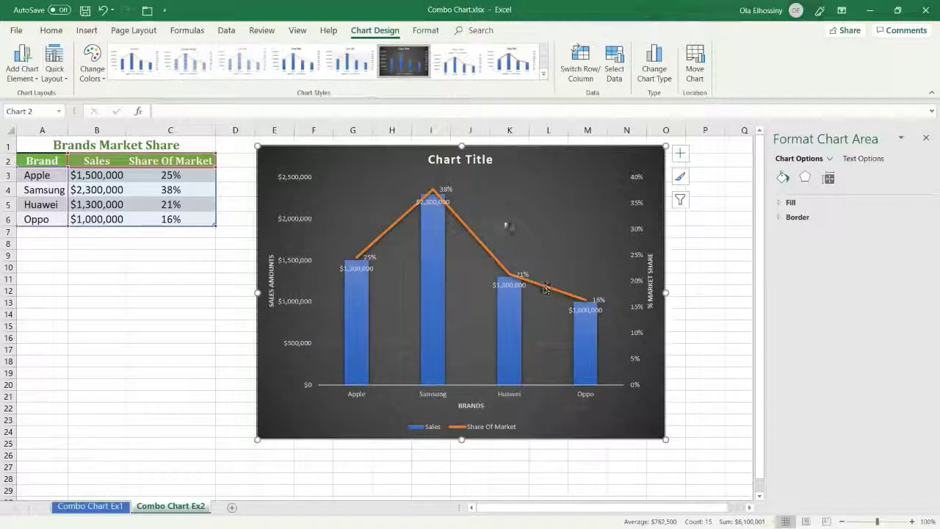
# Replace the chart title text with "Sales Report" and select the whole chart area.
pyautogui.click(478, 161)
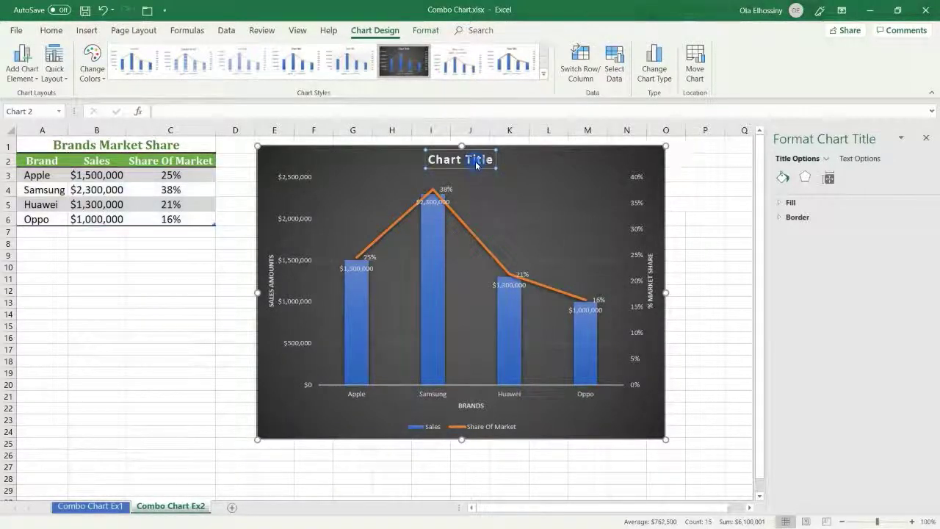
pyautogui.tripleClick(476, 160)
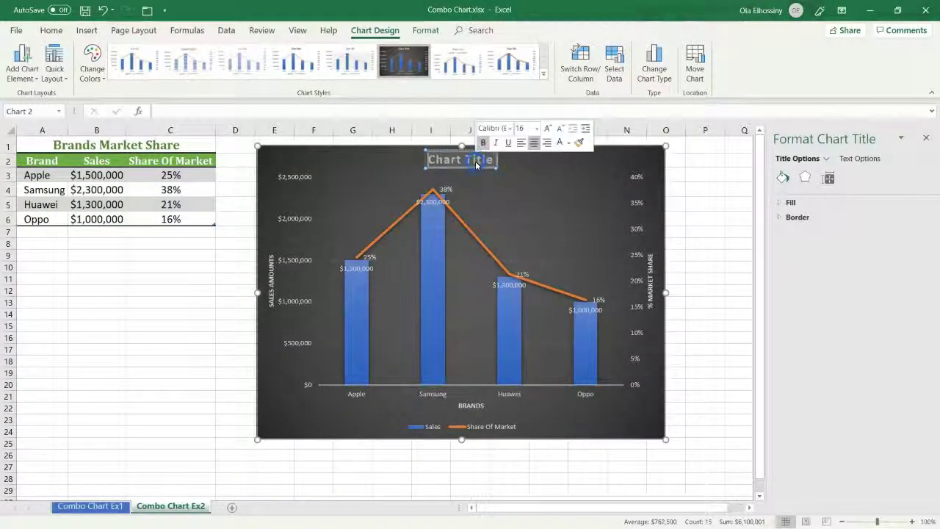
pyautogui.write('Sale')
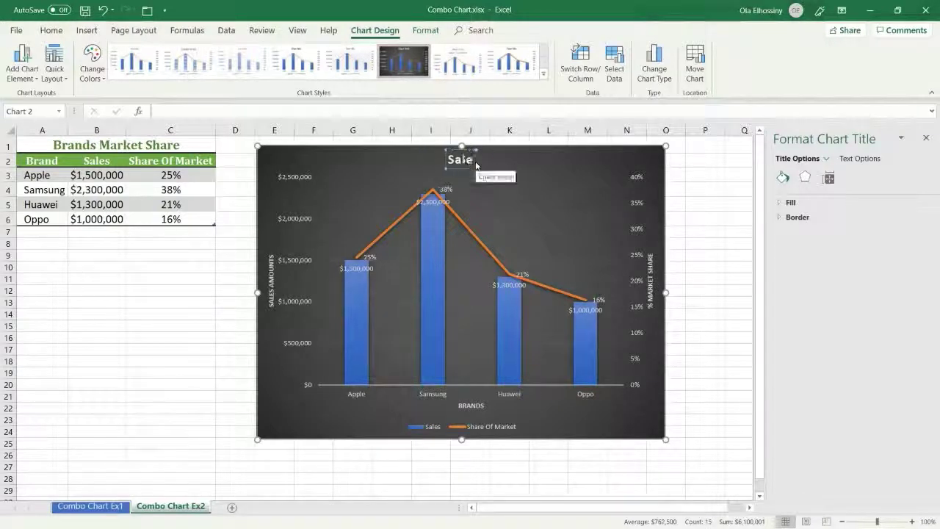
pyautogui.write('s Rep')
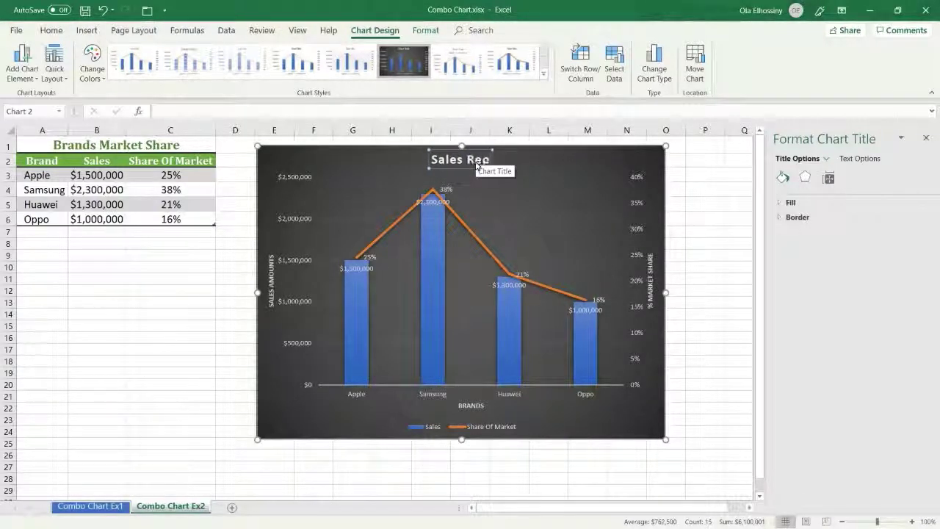
pyautogui.write('ort')
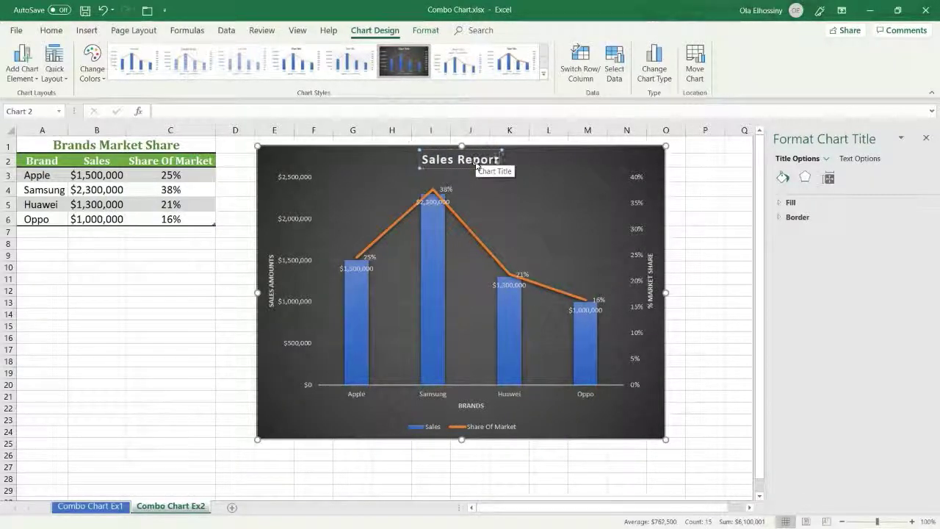
pyautogui.click(570, 157)
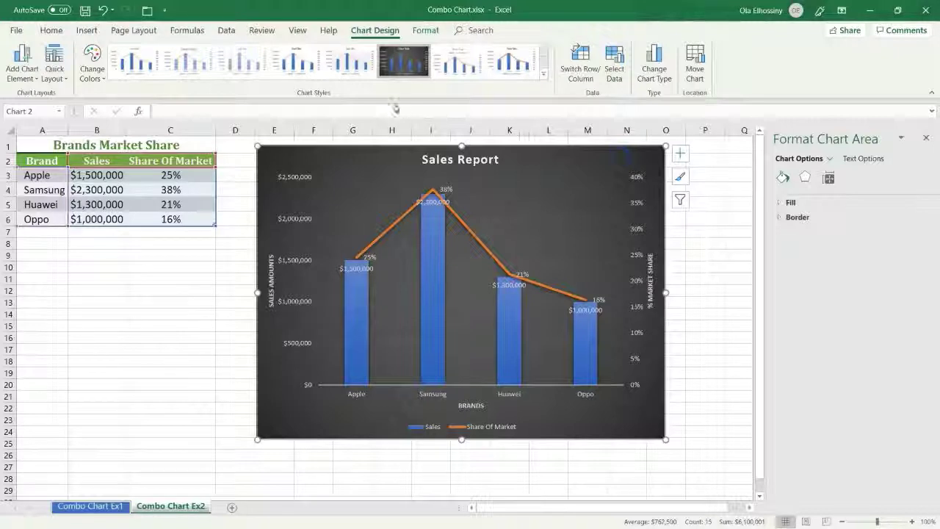
# Format all chart text in white at font size 12, and enlarge the chart to span about columns D to O down to row 26.
pyautogui.click(52, 30)
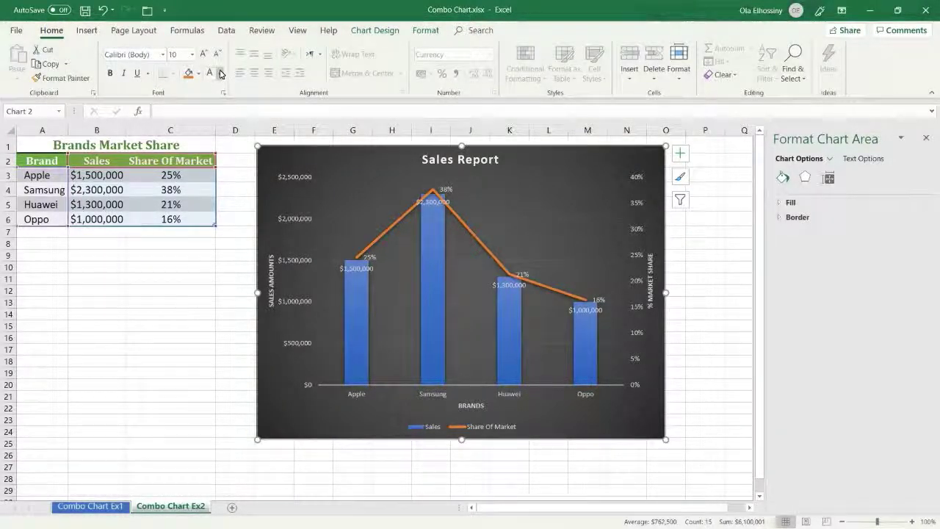
pyautogui.click(220, 72)
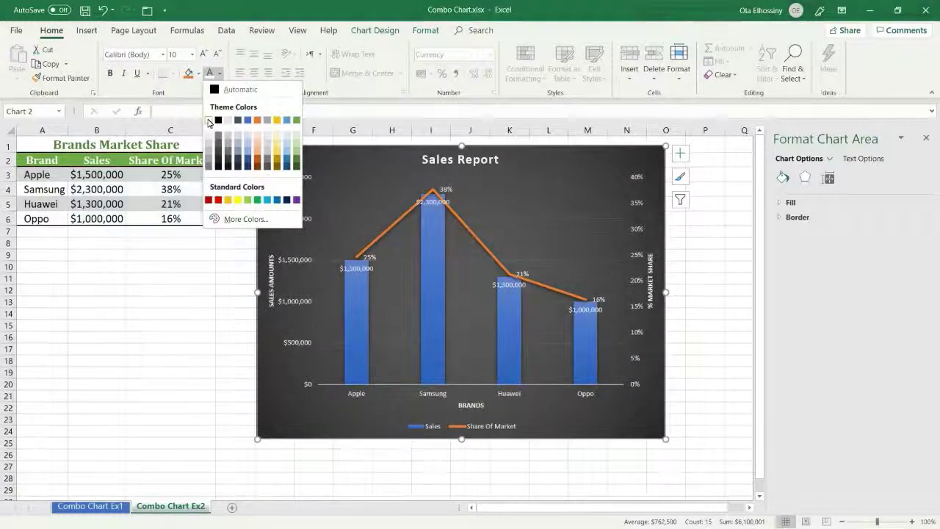
pyautogui.click(208, 121)
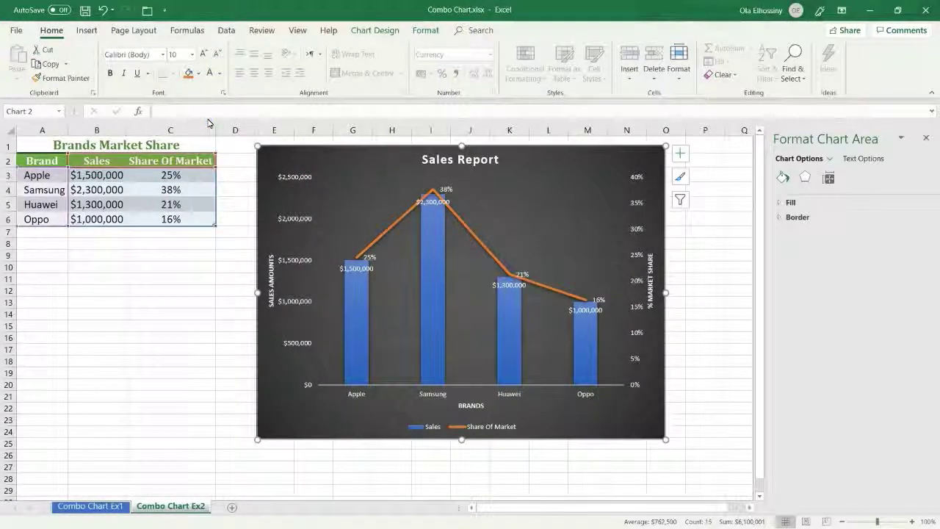
pyautogui.click(192, 55)
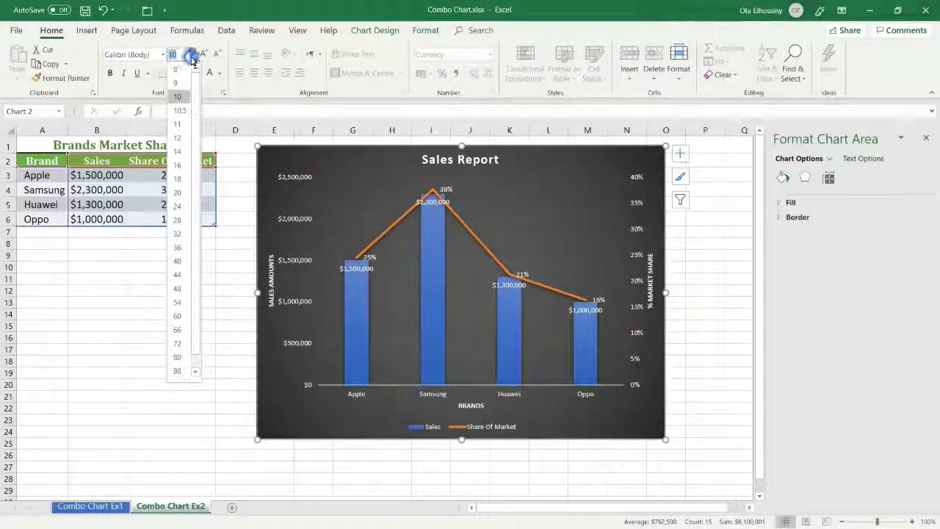
pyautogui.click(177, 137)
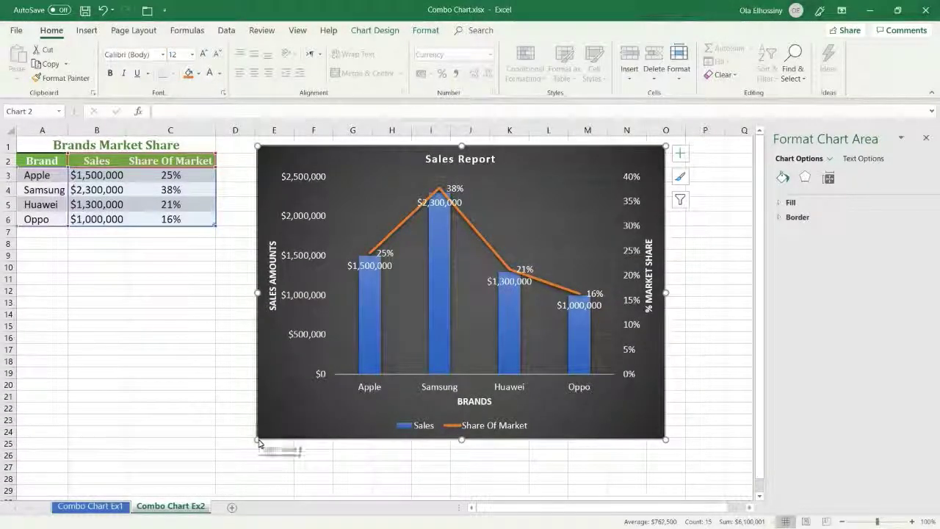
pyautogui.moveTo(257, 440); pyautogui.dragTo(224, 467)
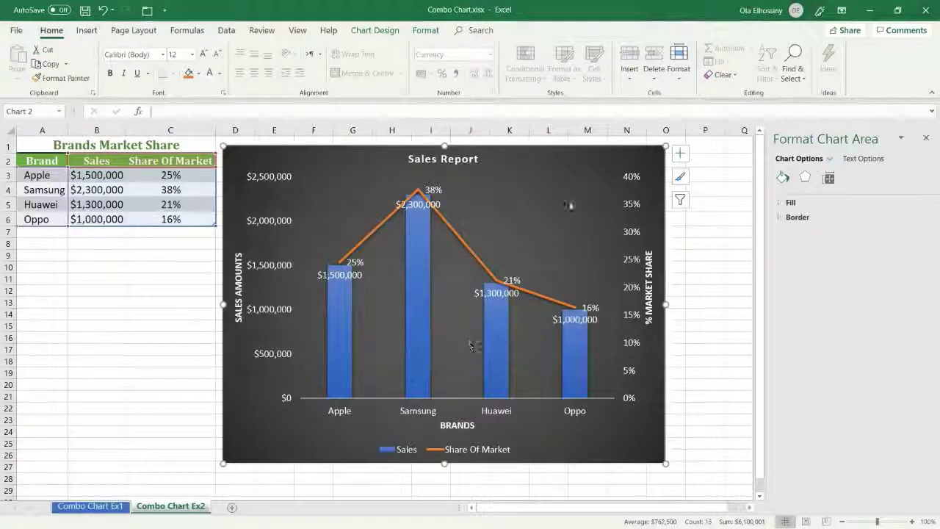